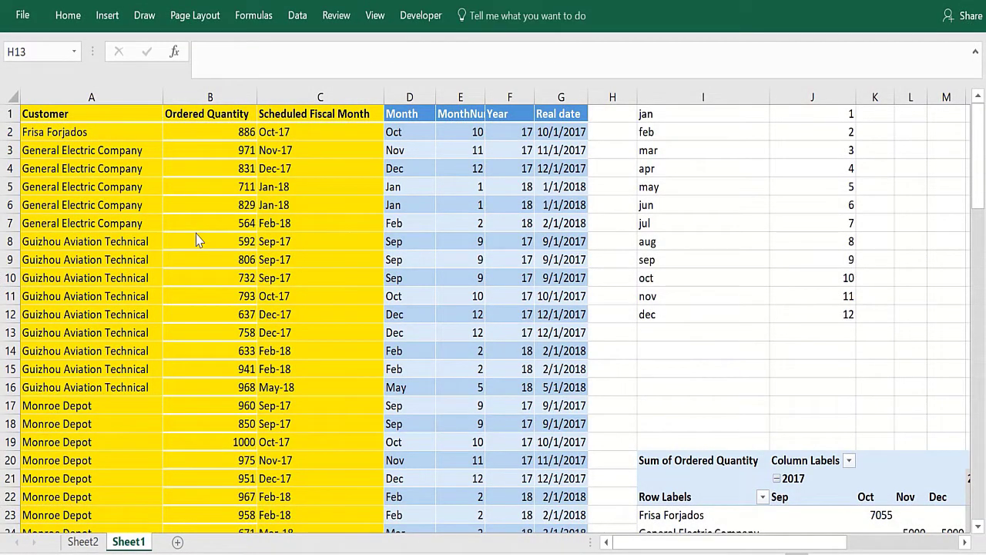
# - Review sample customer, ordered quantity (886, 831) and text month entries like Oct-17 and Jan-18
pyautogui.click(115, 150)
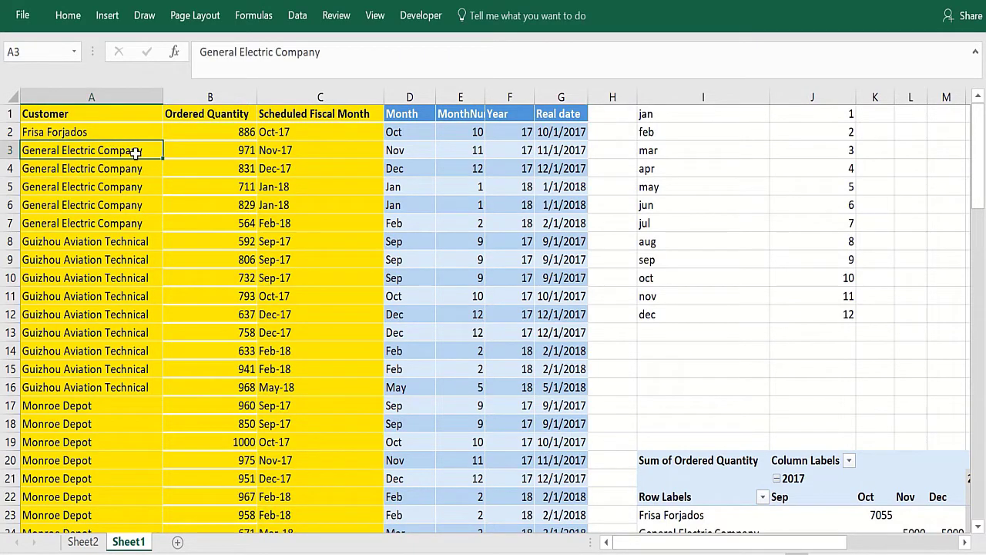
pyautogui.click(224, 133)
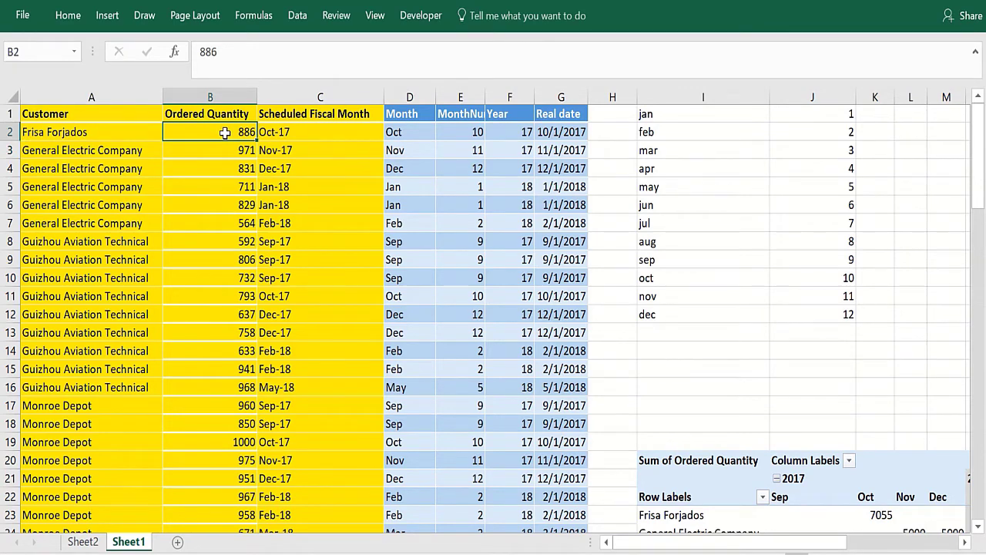
pyautogui.click(220, 168)
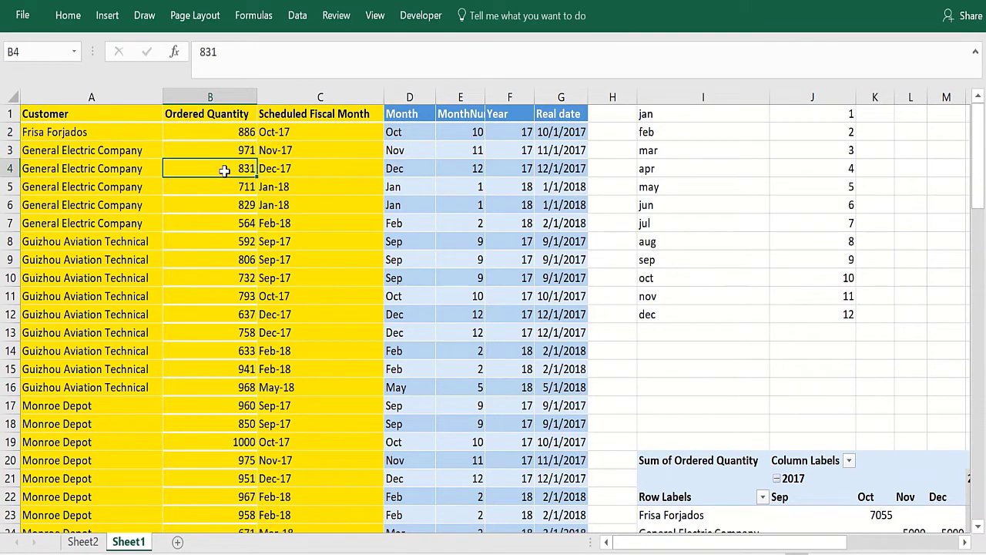
pyautogui.click(309, 131)
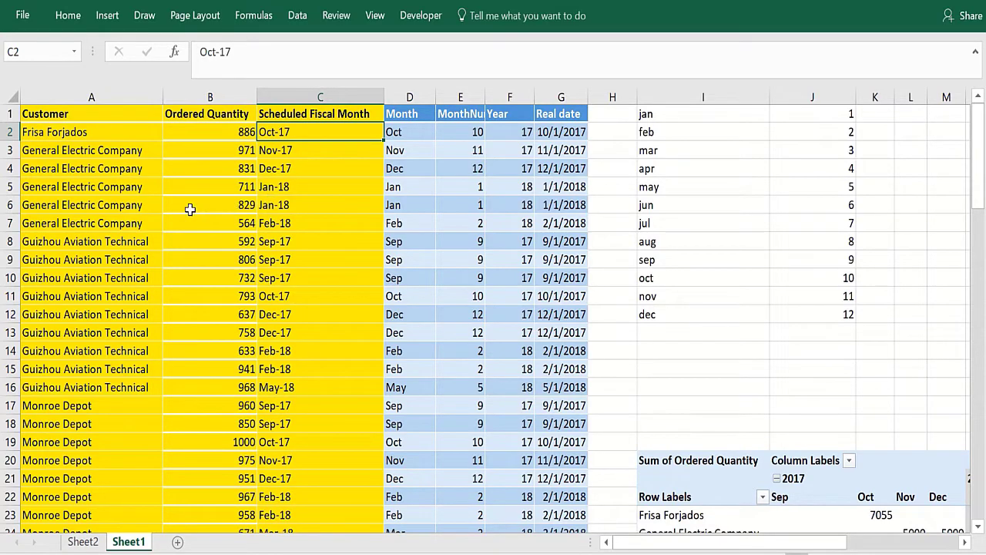
pyautogui.click(312, 183)
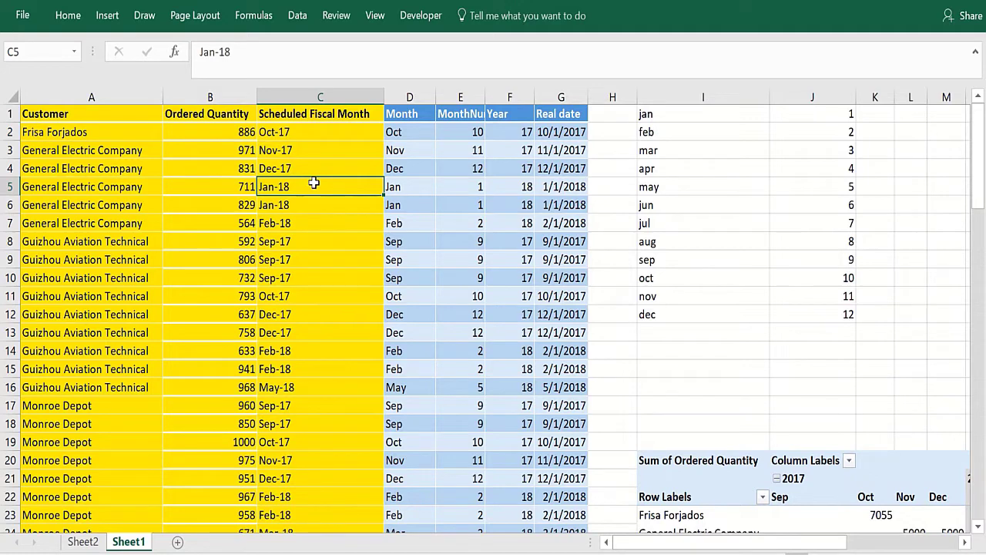
pyautogui.click(318, 132)
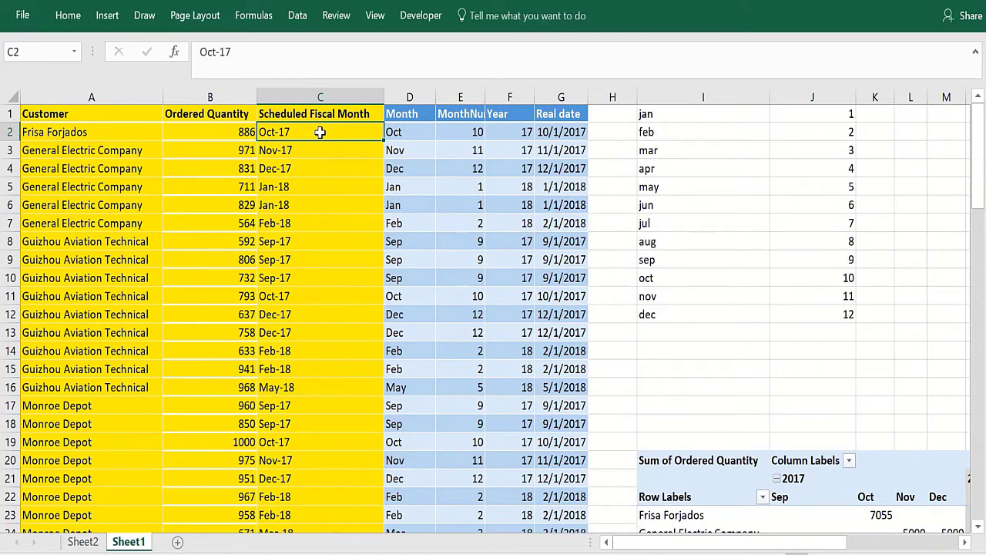
pyautogui.click(322, 172)
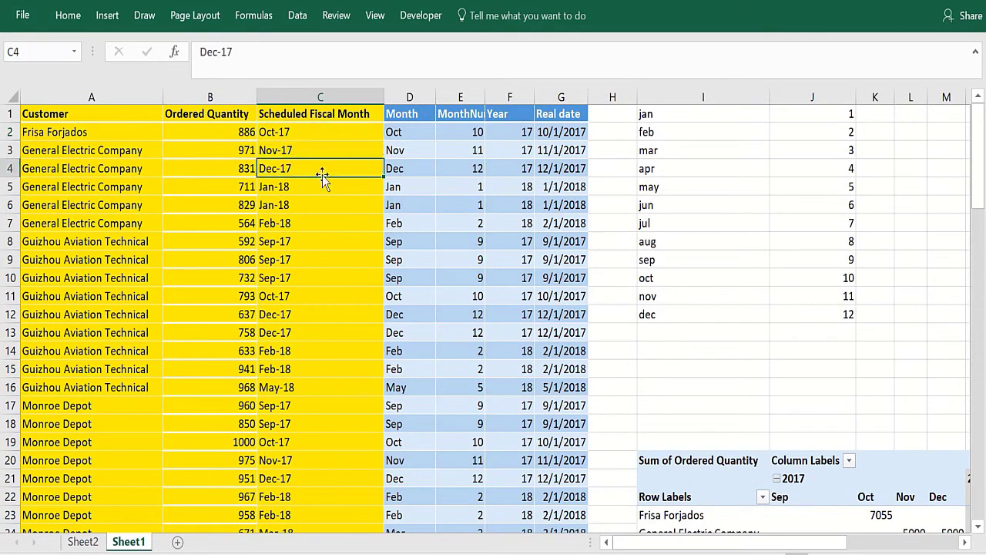
pyautogui.click(342, 134)
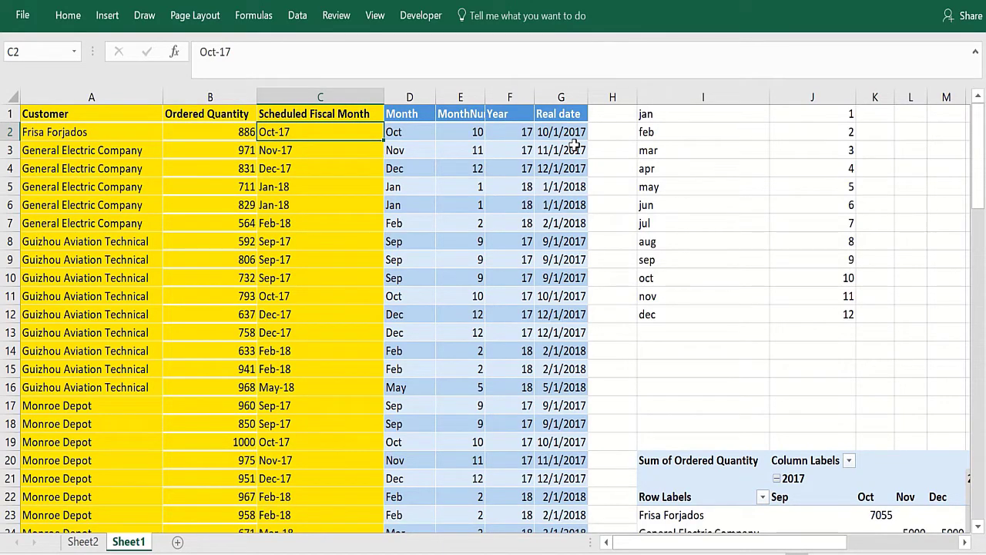
pyautogui.click(295, 222)
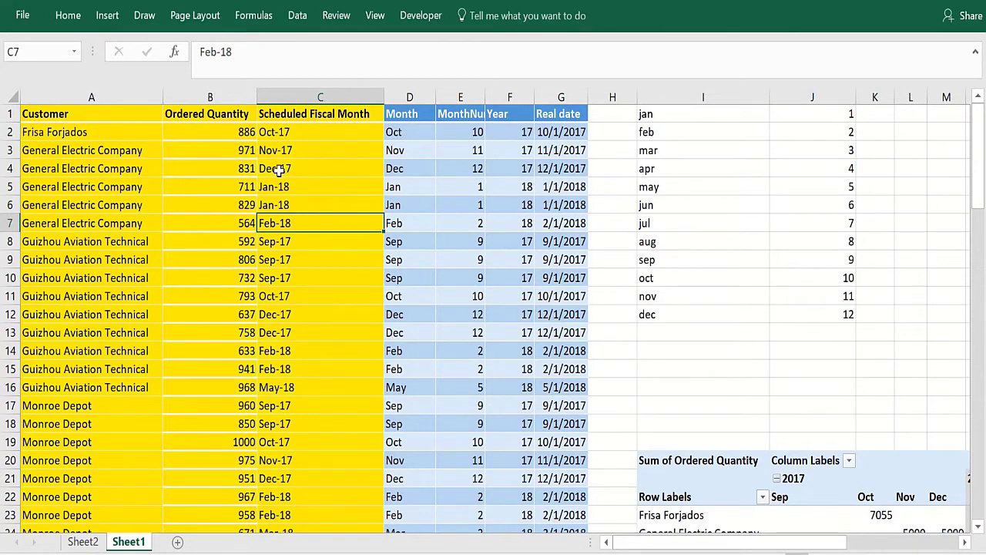
# - Inspect the helper formulas for month abbreviation, month-number lookup, two-digit year and DATE real date
pyautogui.click(406, 132)
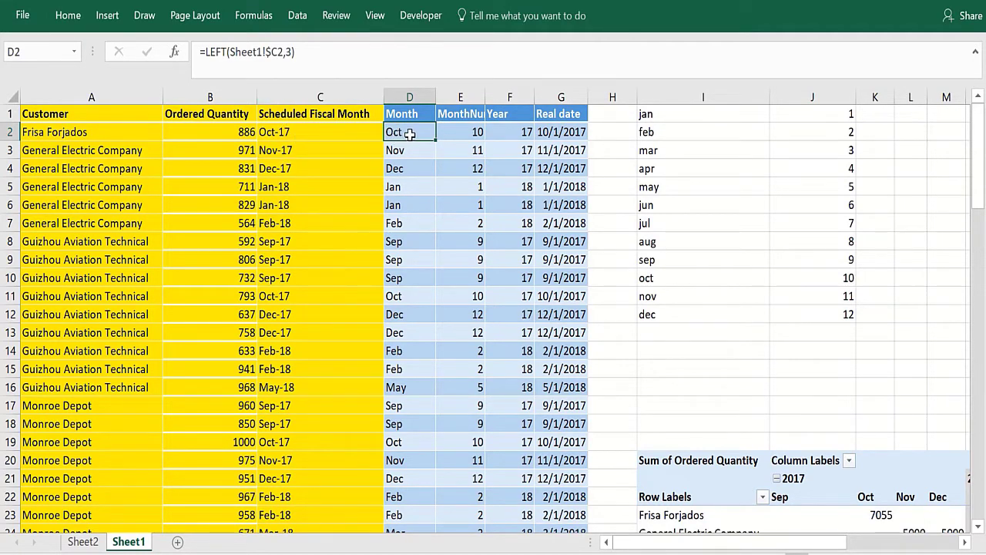
pyautogui.click(466, 133)
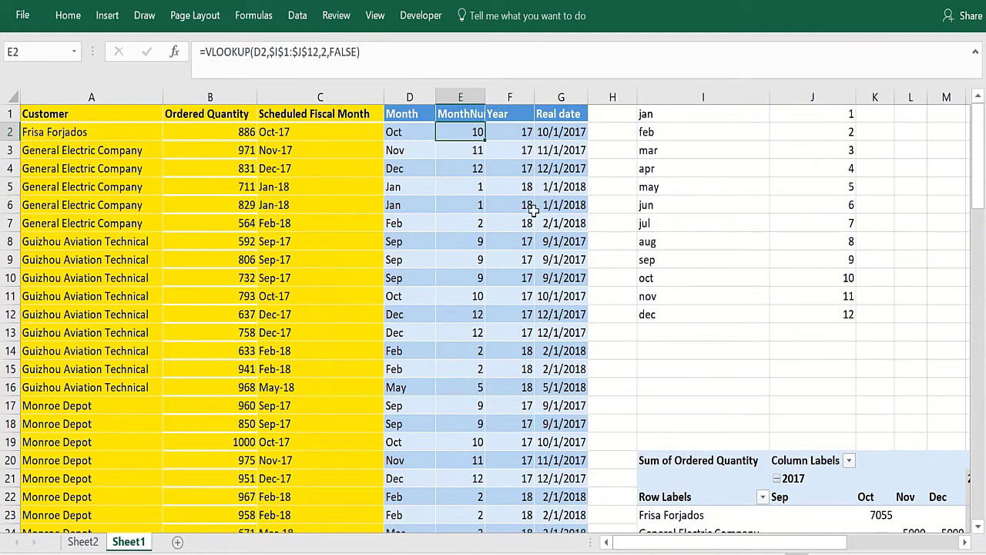
pyautogui.click(466, 314)
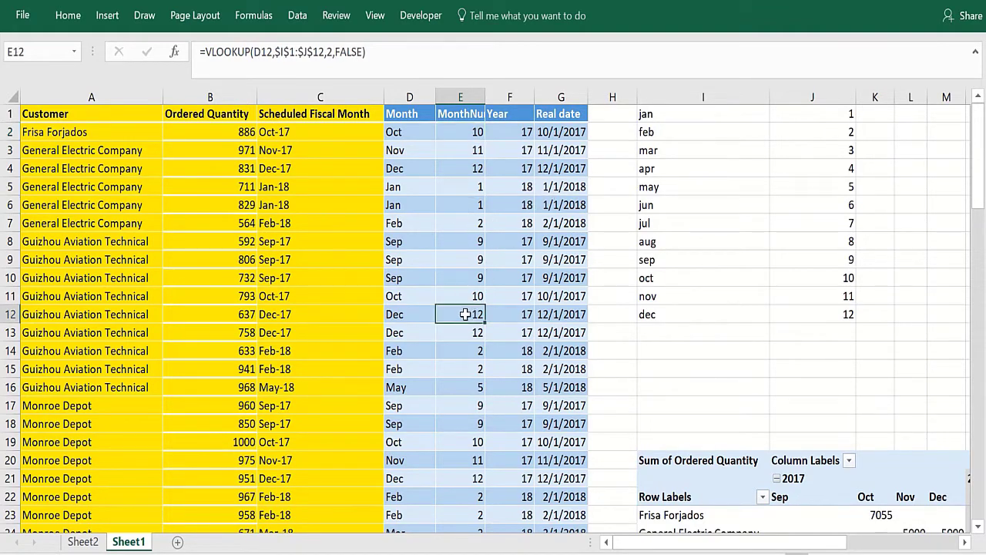
pyautogui.click(453, 223)
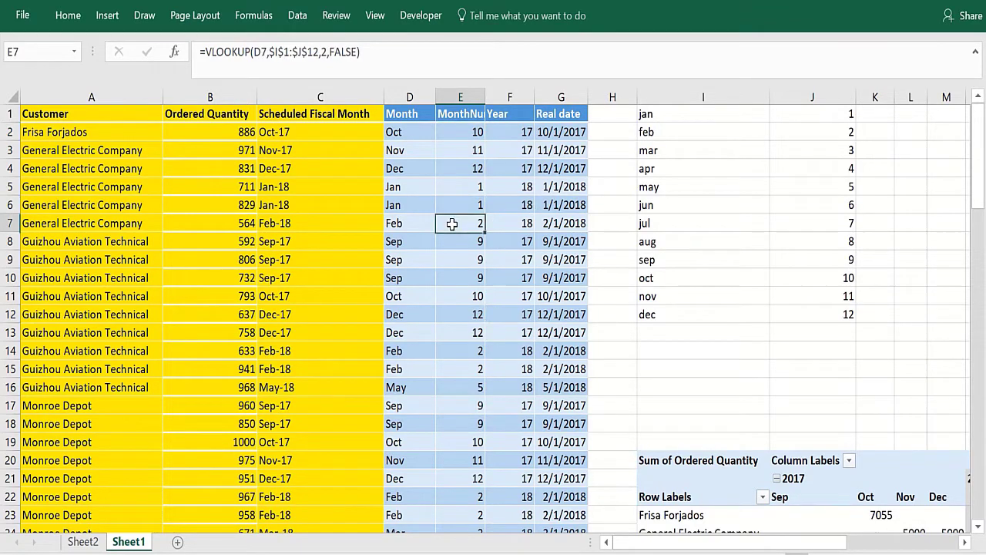
pyautogui.click(510, 132)
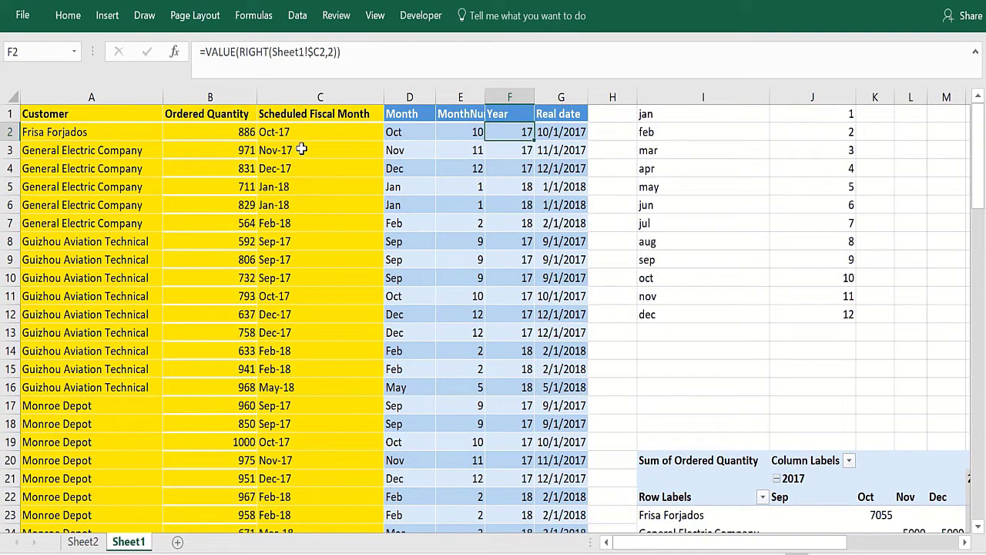
pyautogui.click(567, 132)
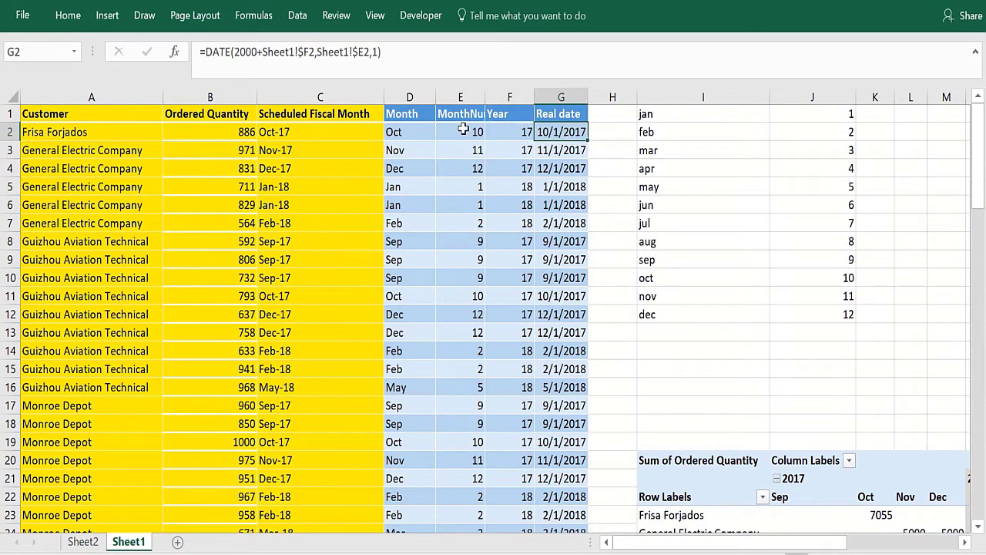
pyautogui.click(175, 51)
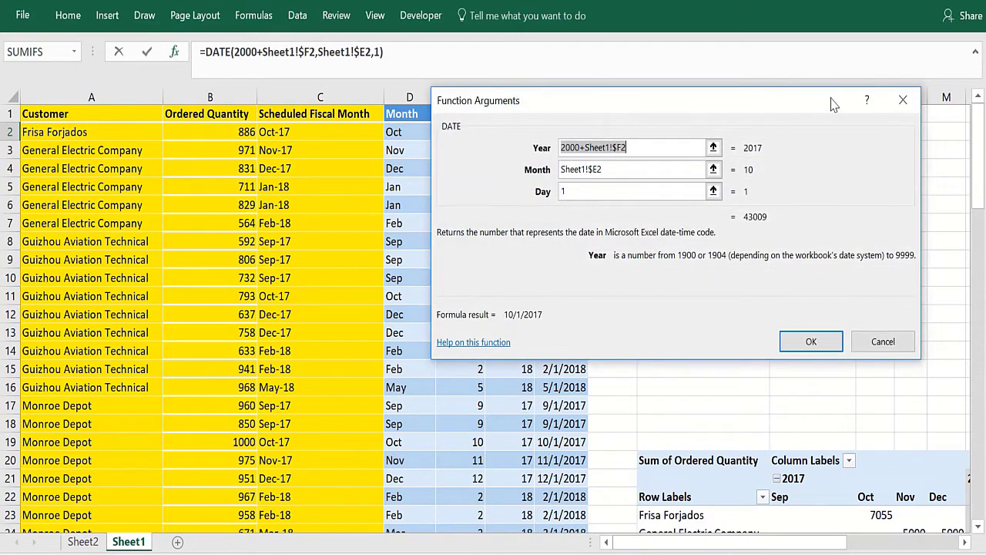
pyautogui.click(902, 100)
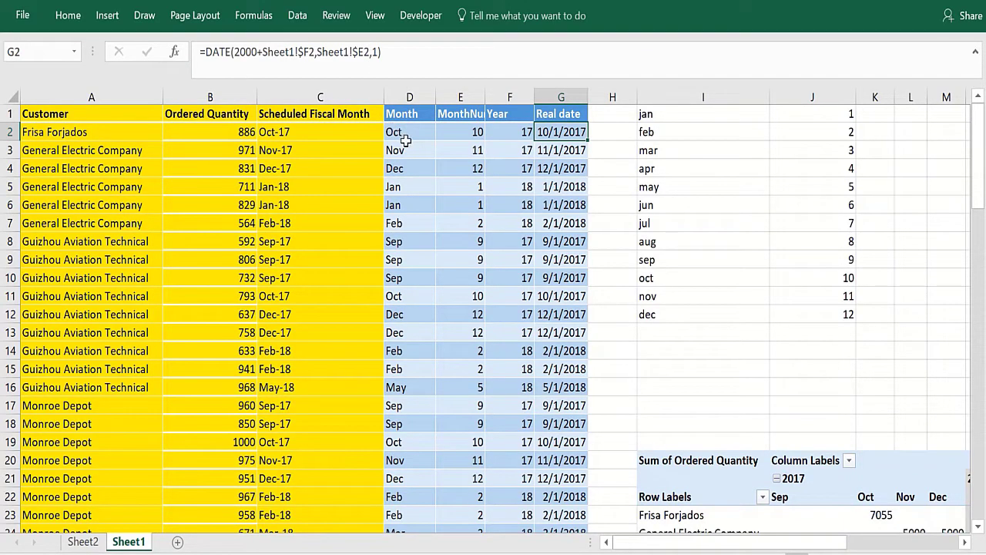
pyautogui.press('Down')
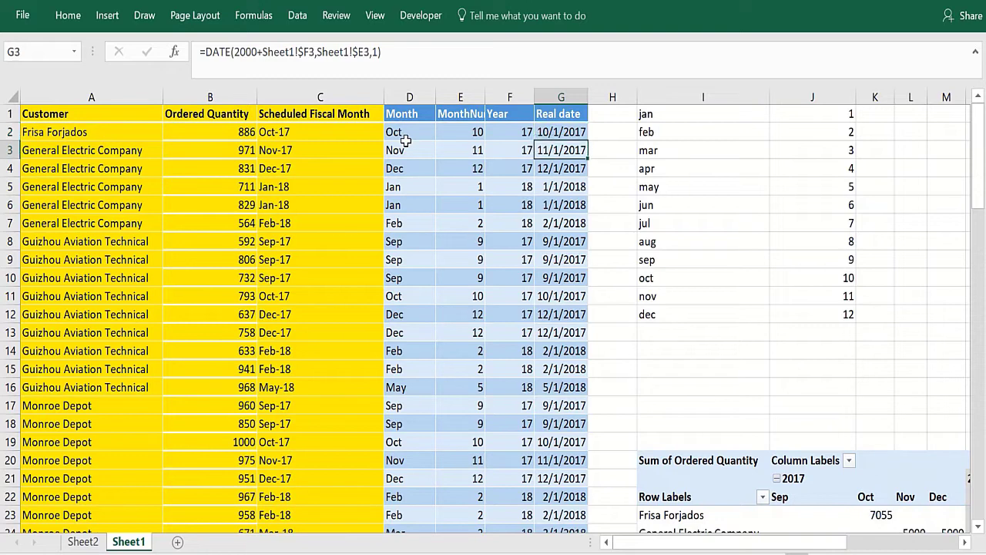
pyautogui.click(292, 207)
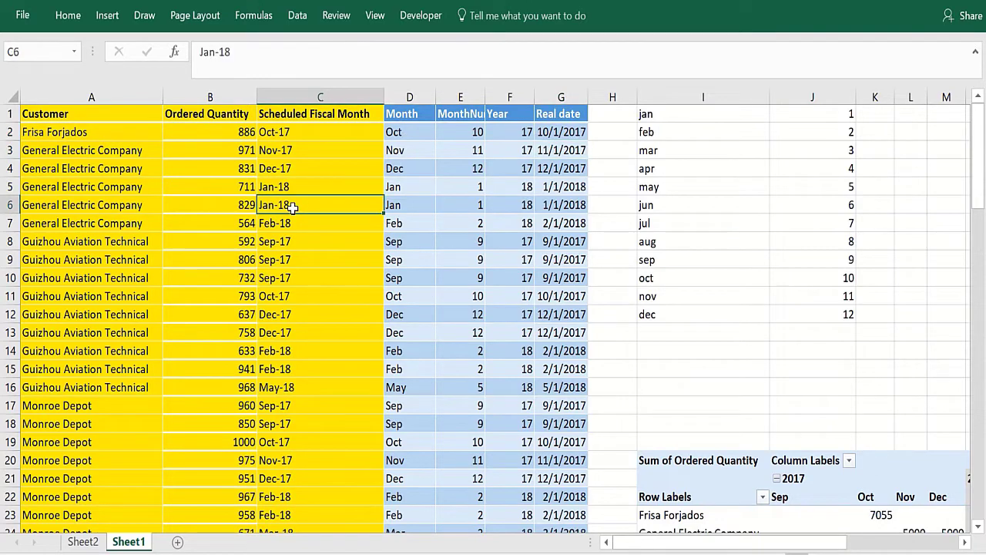
# - Insert a PivotTable from Sheet1!$A$1:$G$90 at cell N1 on the existing worksheet
pyautogui.click(108, 15)
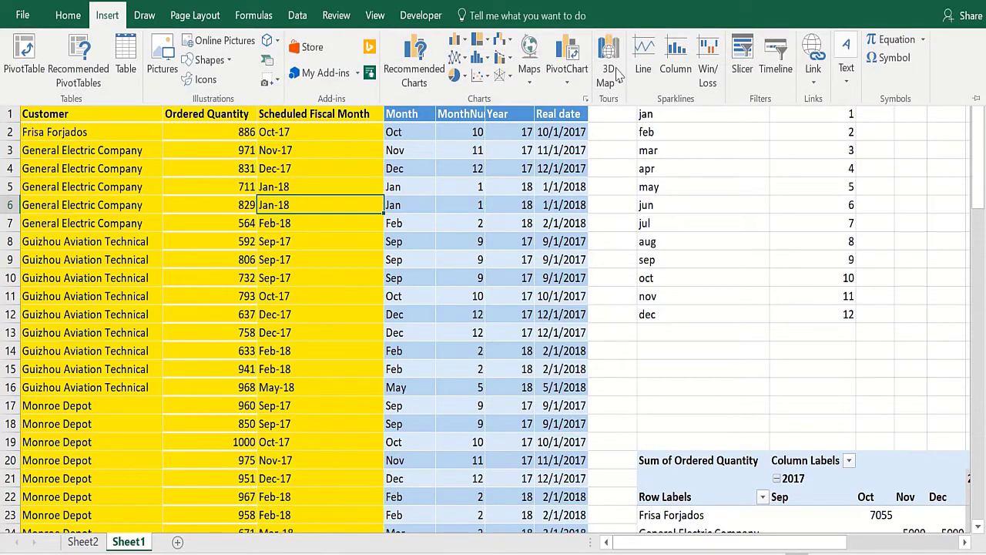
pyautogui.click(23, 65)
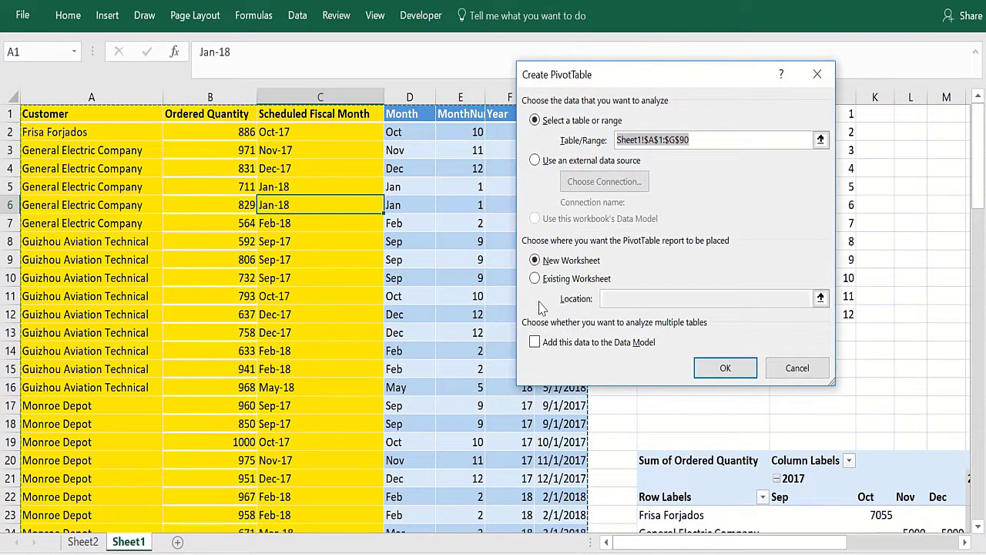
pyautogui.click(561, 282)
pyautogui.click(640, 298)
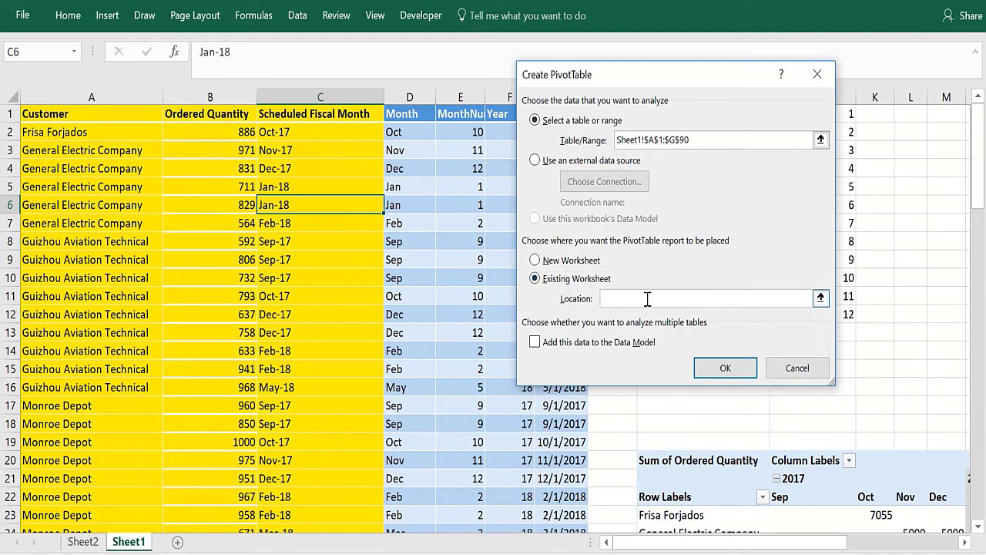
pyautogui.hscroll(9, 965, 544)
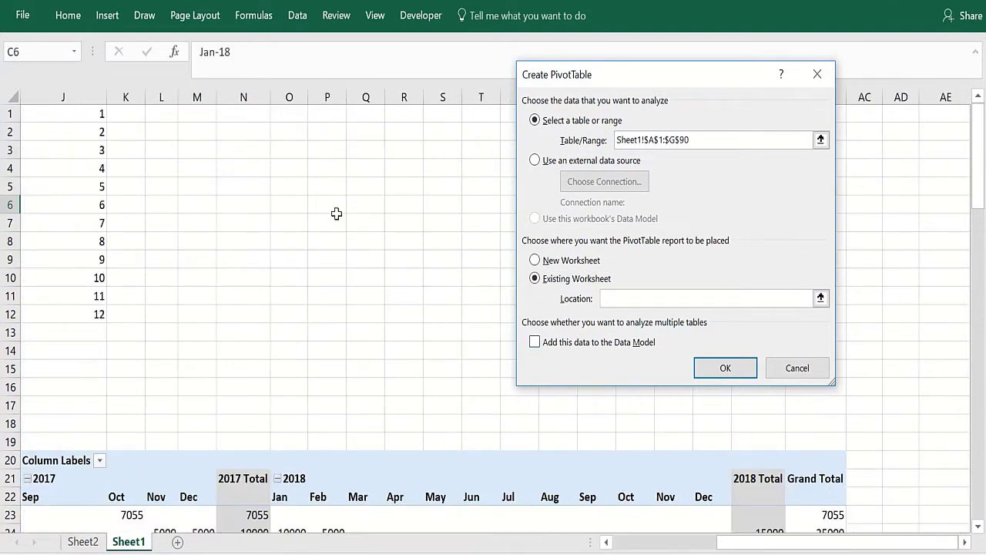
pyautogui.click(247, 117)
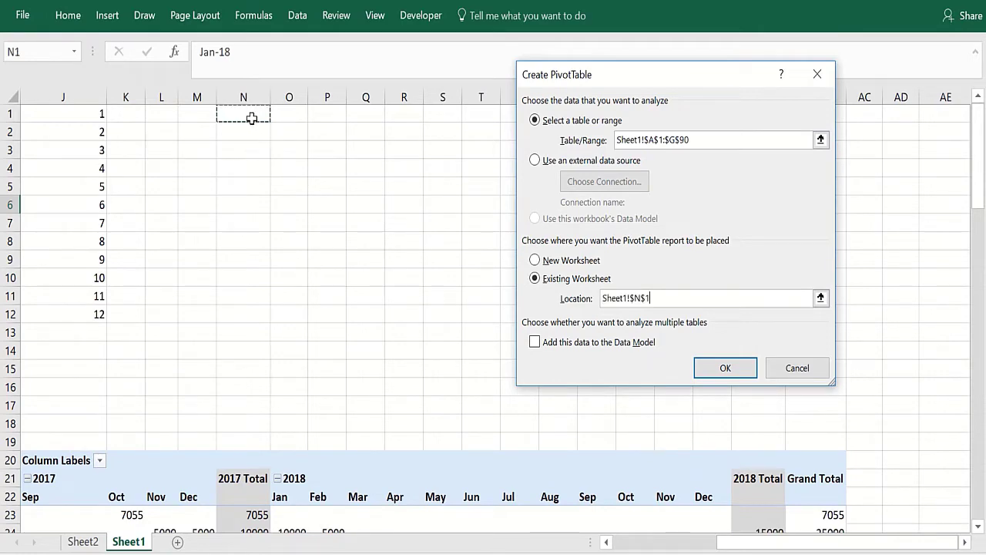
pyautogui.click(718, 370)
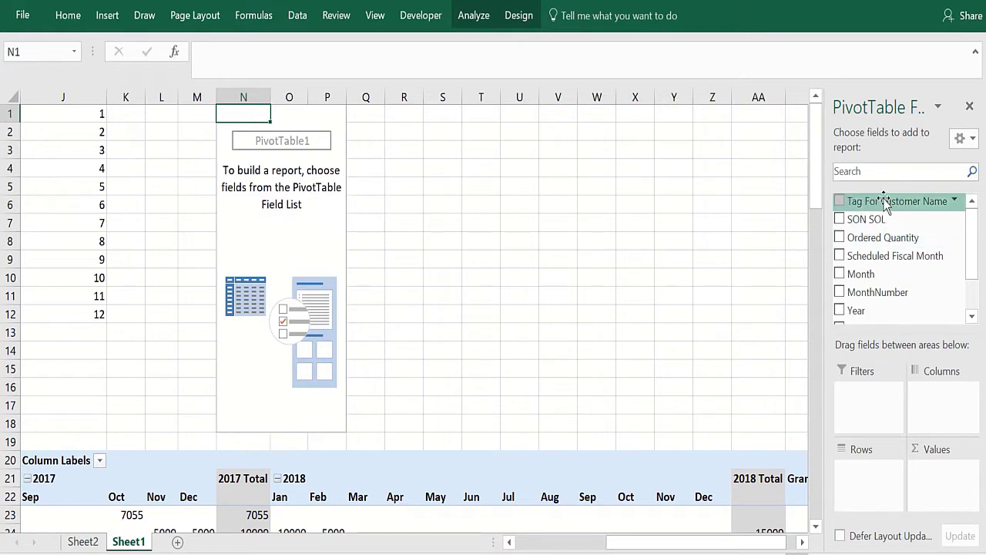
# - Place Tag For Customer Name in Rows, Ordered Quantity in Values and Real date in Columns
pyautogui.moveTo(888, 202); pyautogui.dragTo(885, 491)
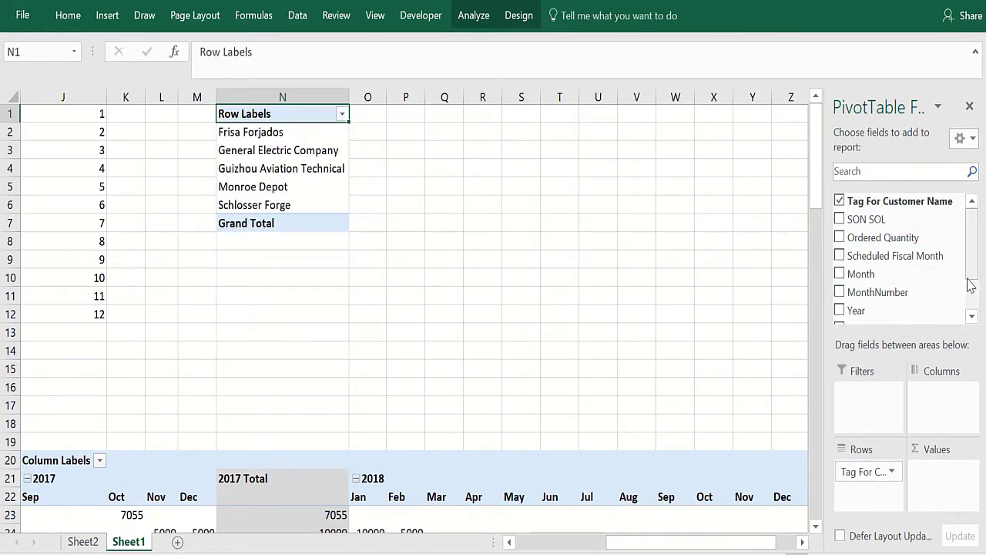
pyautogui.moveTo(886, 237); pyautogui.dragTo(944, 484)
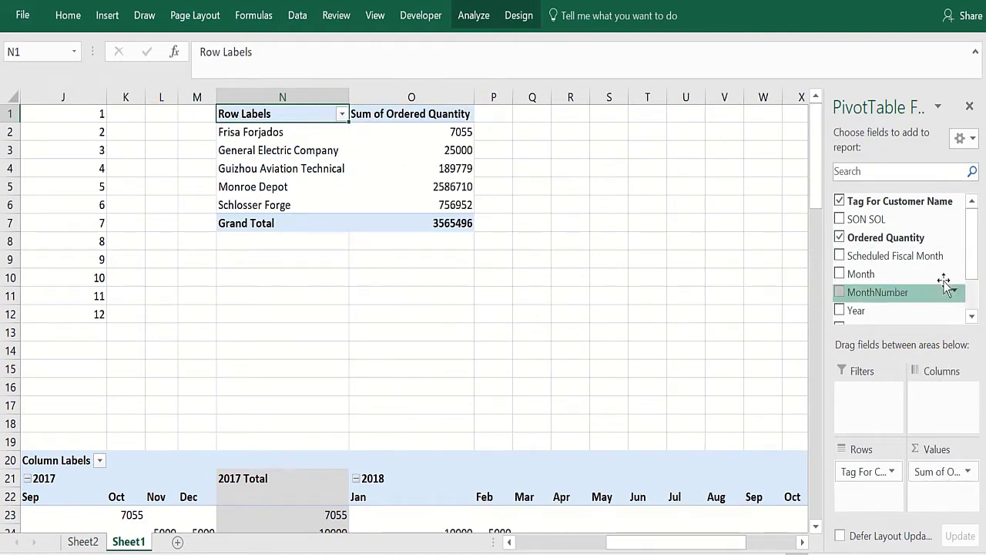
pyautogui.moveTo(975, 260); pyautogui.dragTo(975, 298)
pyautogui.moveTo(898, 274); pyautogui.dragTo(936, 409)
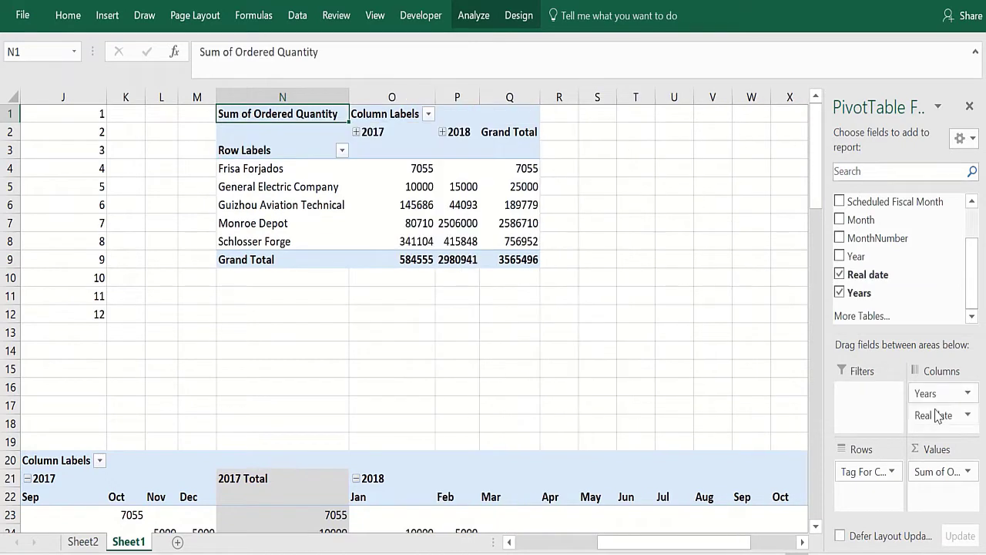
pyautogui.click(969, 107)
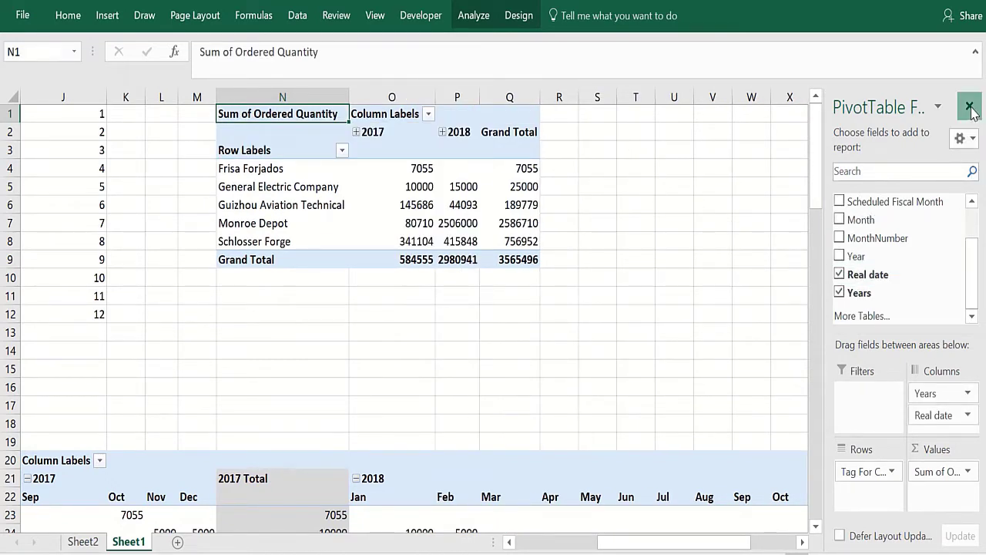
# - Expand the 2017 and 2018 column headings into months, then deselect the PivotTable
pyautogui.click(360, 140)
pyautogui.click(356, 133)
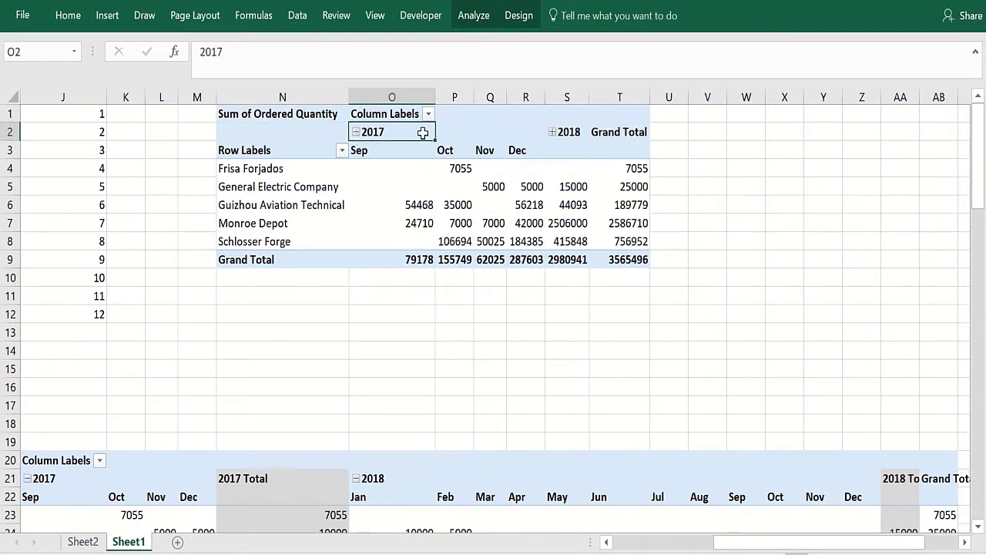
pyautogui.click(552, 132)
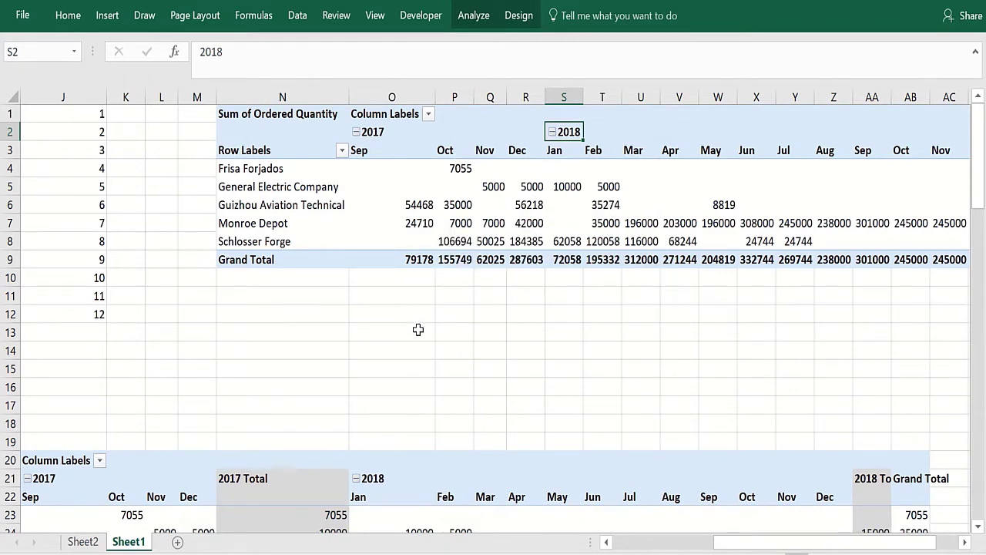
pyautogui.click(417, 330)
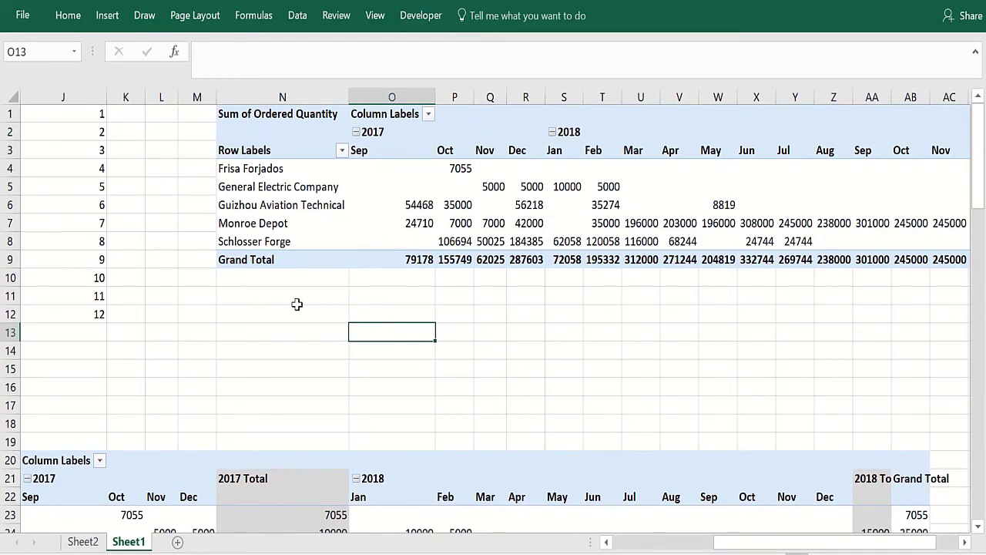
pyautogui.click(297, 348)
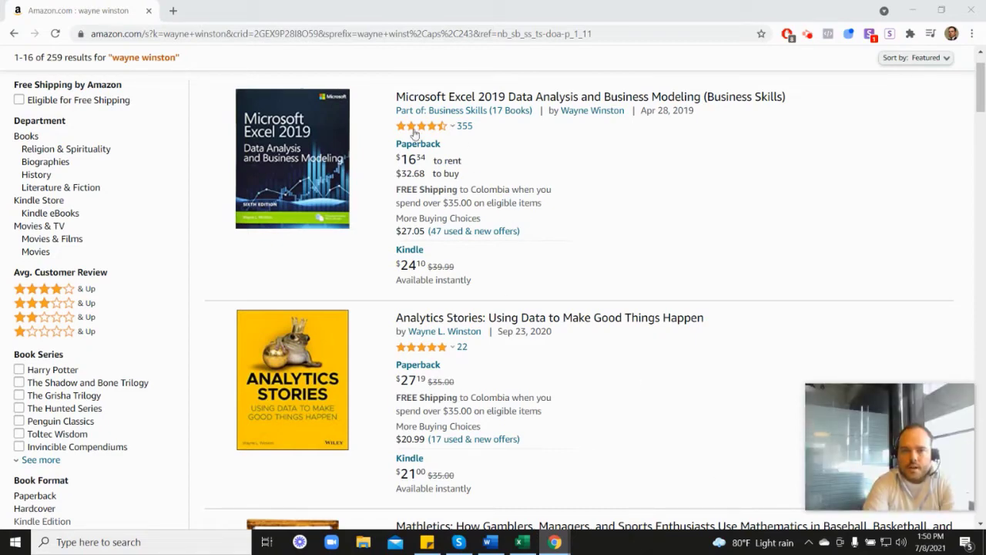
pyautogui.moveTo(422, 131)
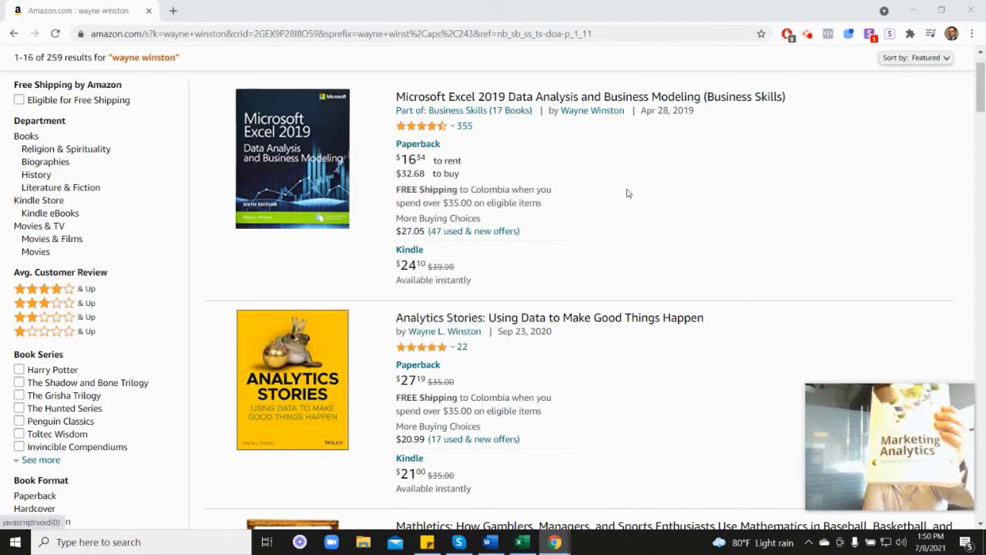
pyautogui.scroll(-6, 910, 311)
pyautogui.scroll(-2, 458, 374)
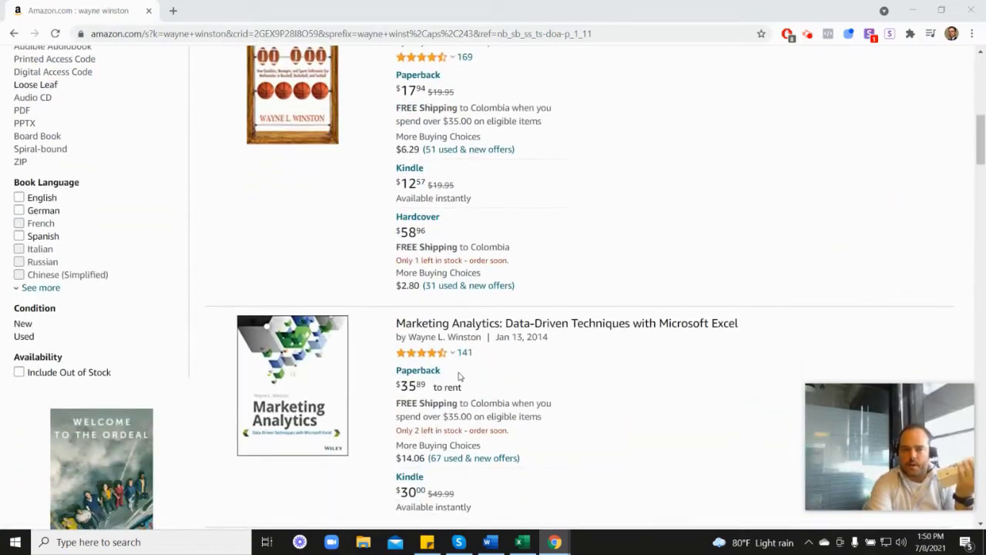
pyautogui.moveTo(435, 289)
pyautogui.scroll(6, 575, 293)
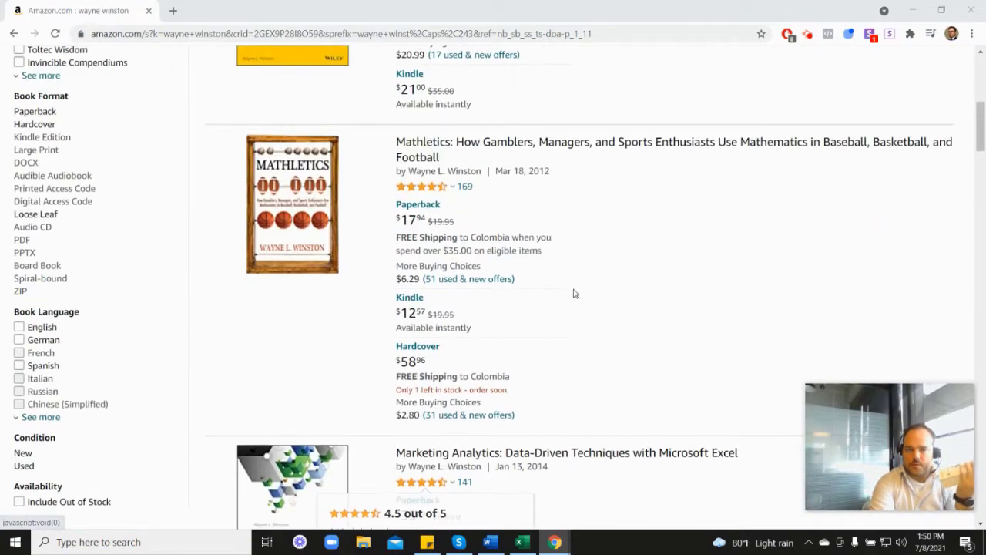